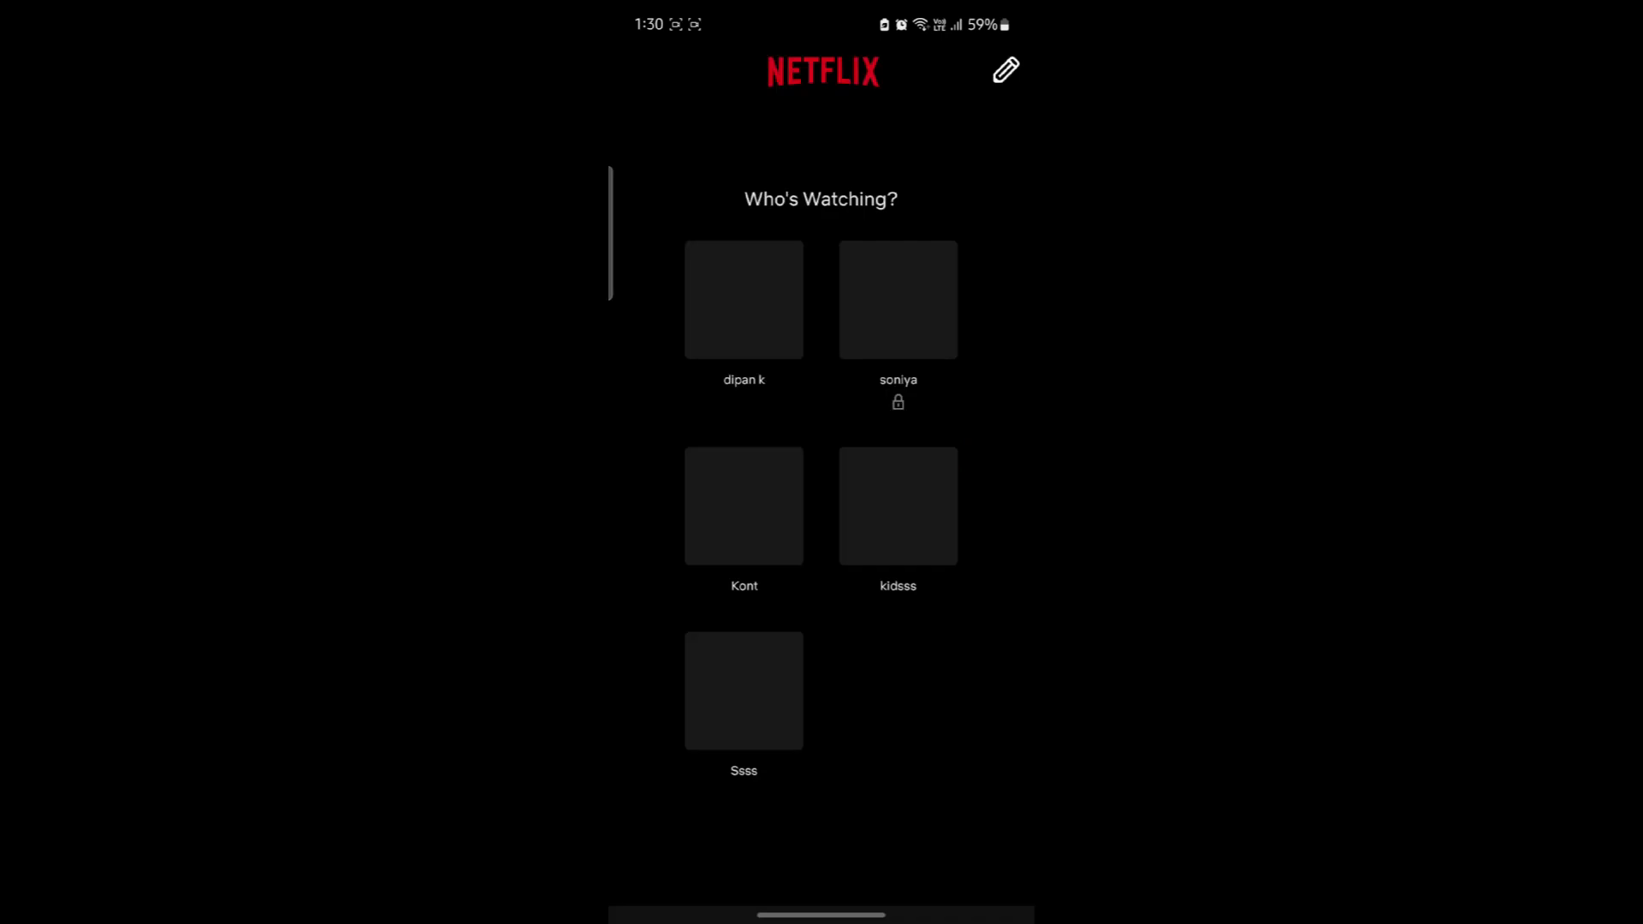
- From the Kont profile, go through My Netflix to App Settings and bring up the Cellular Data Usage options
click(745, 507)
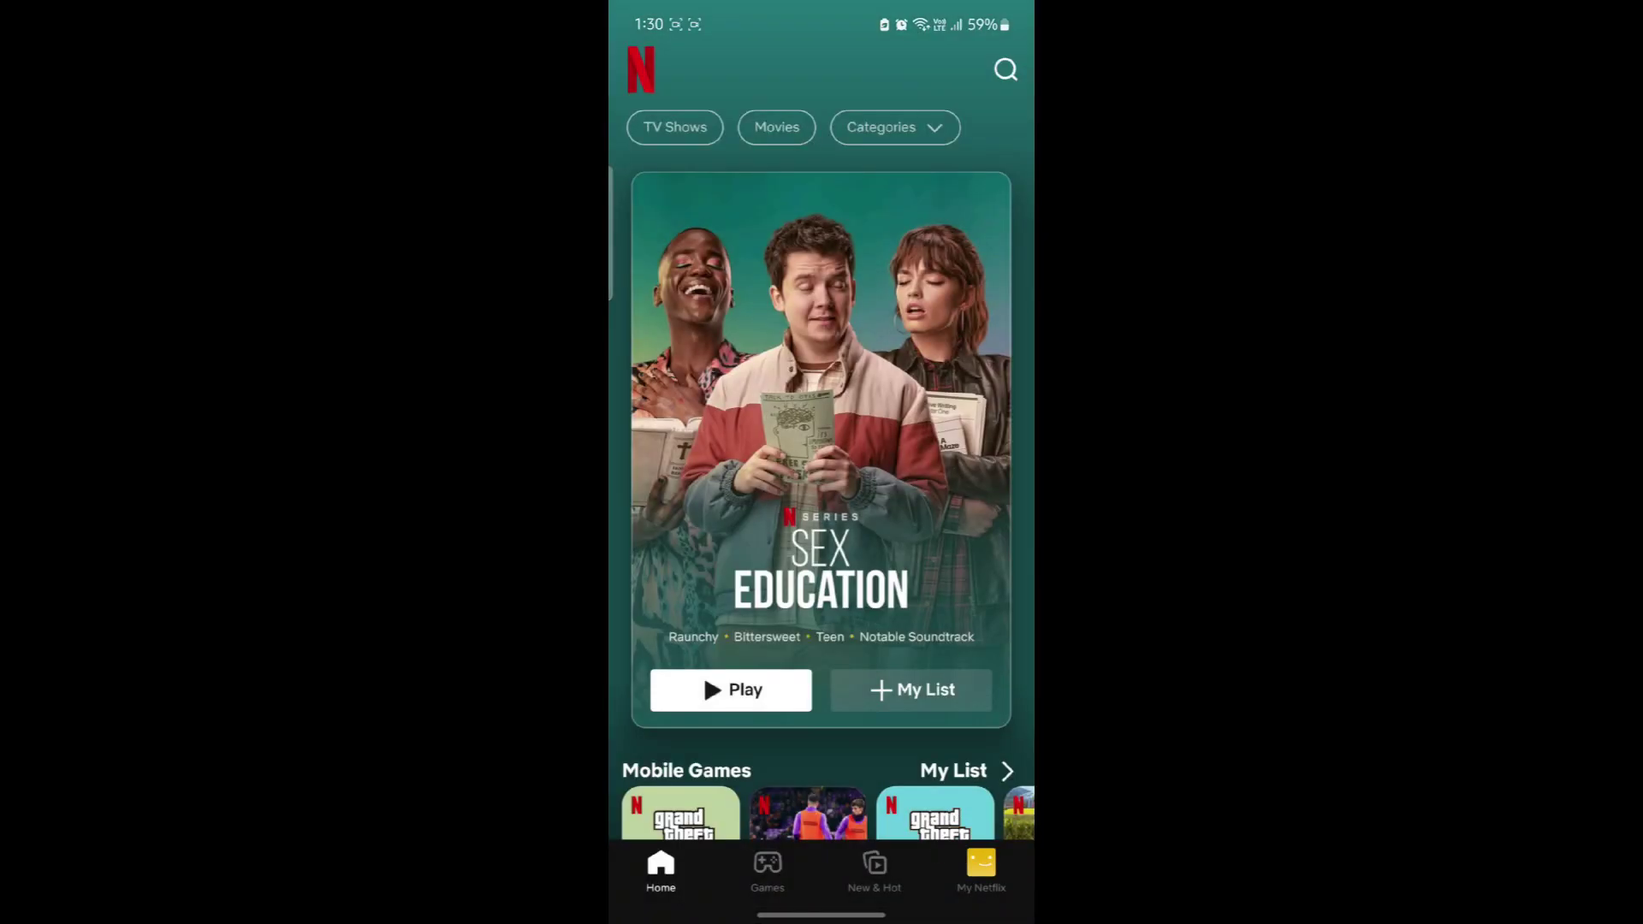
click(981, 871)
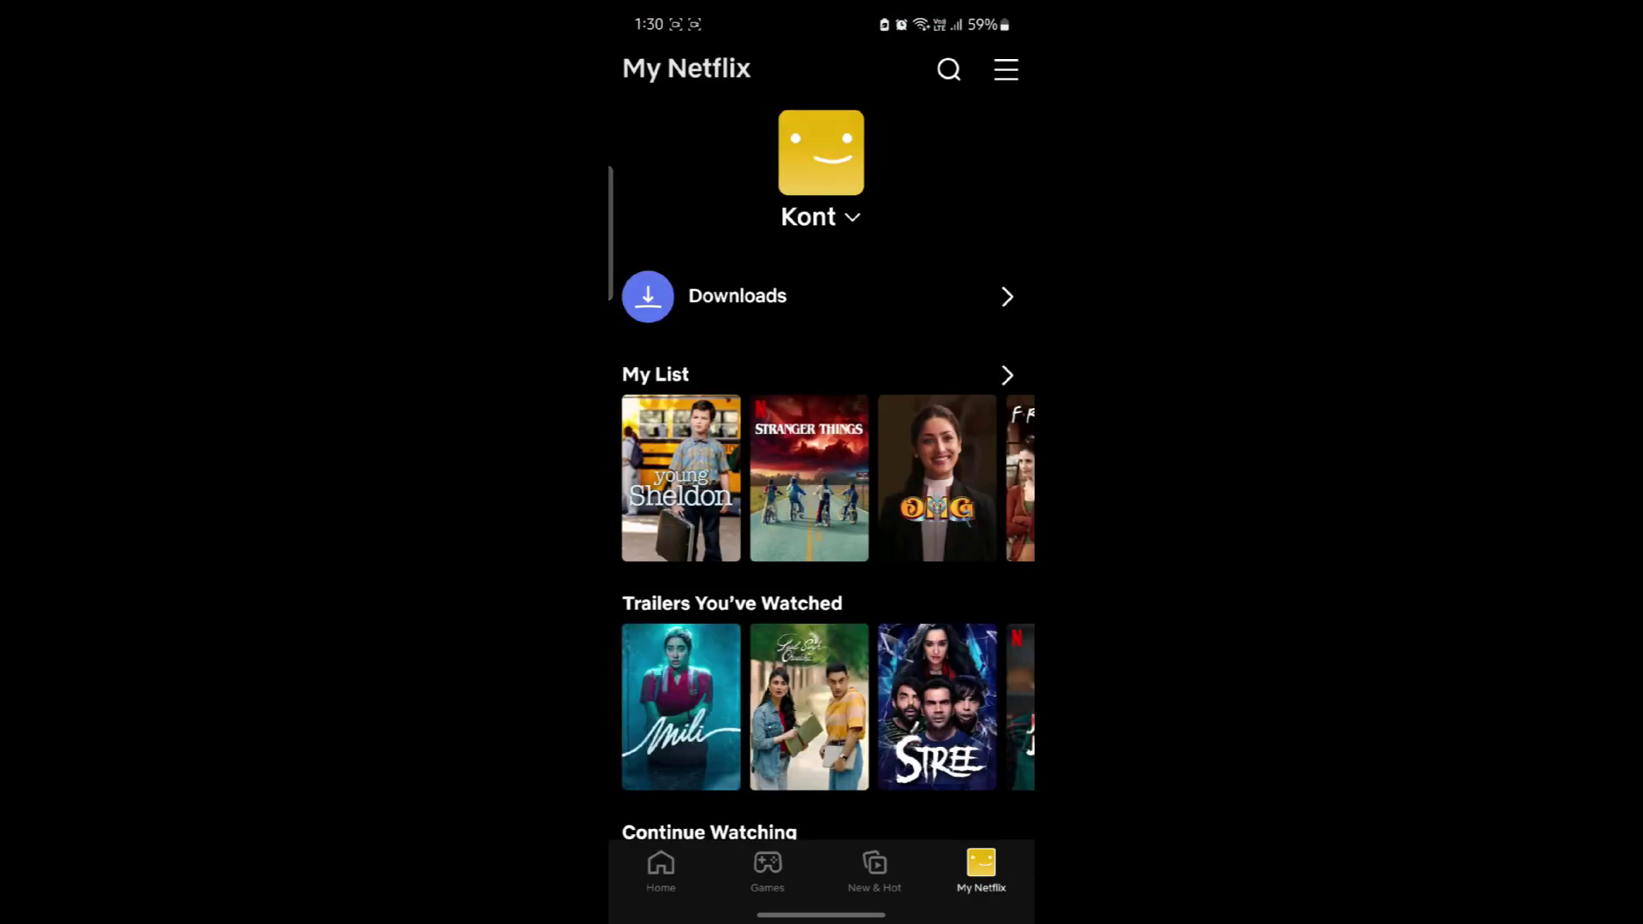
click(1005, 71)
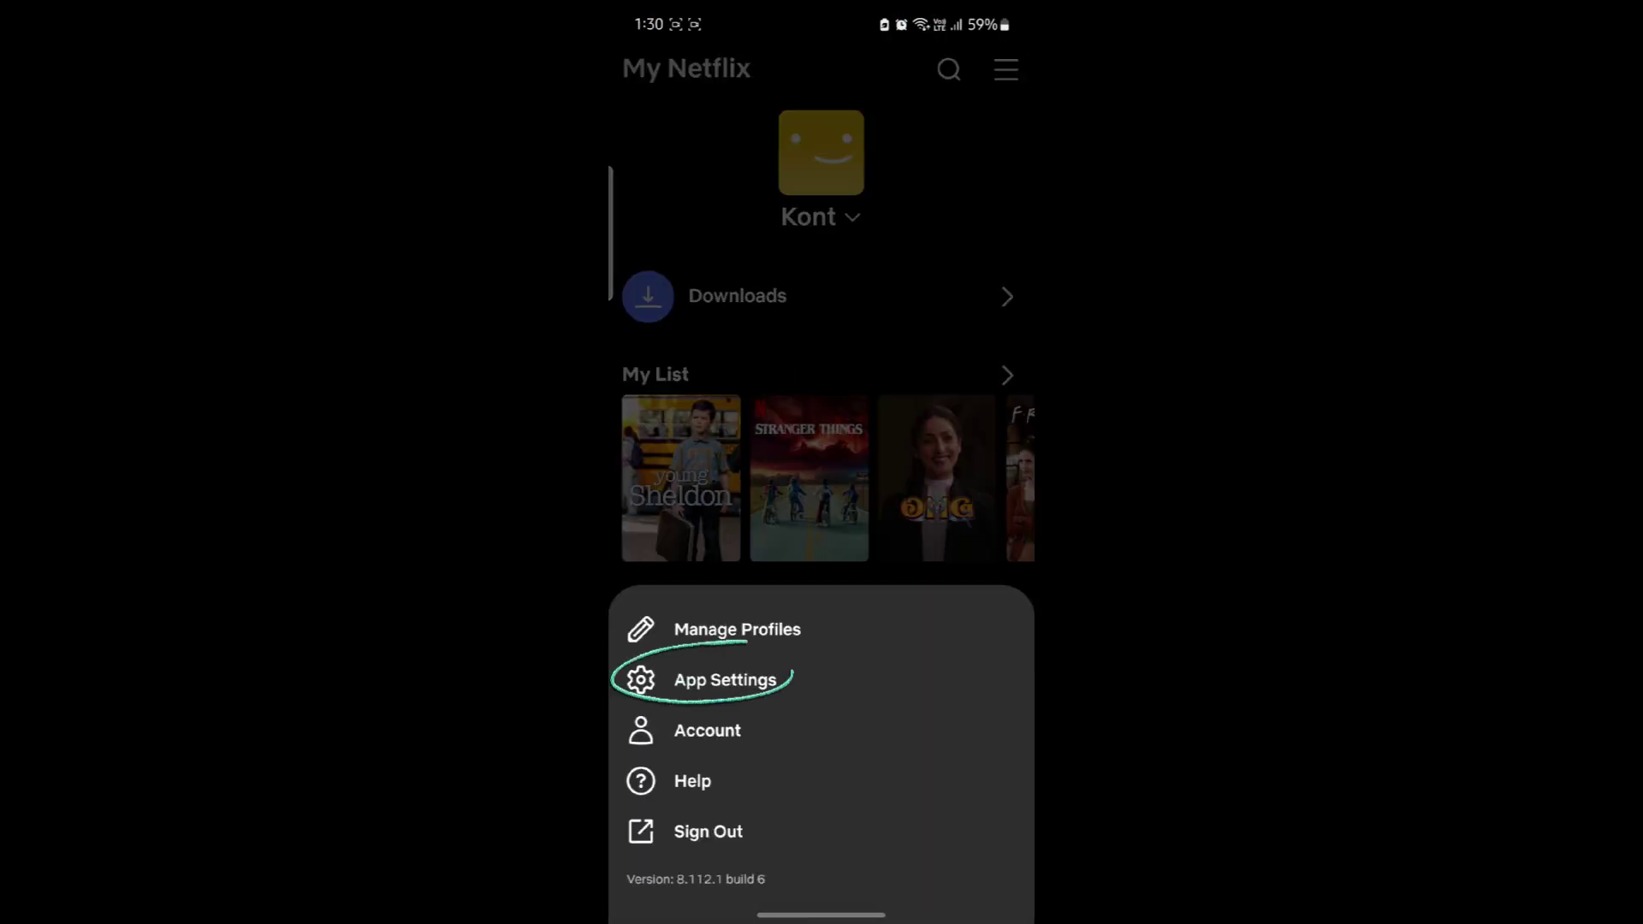
click(726, 680)
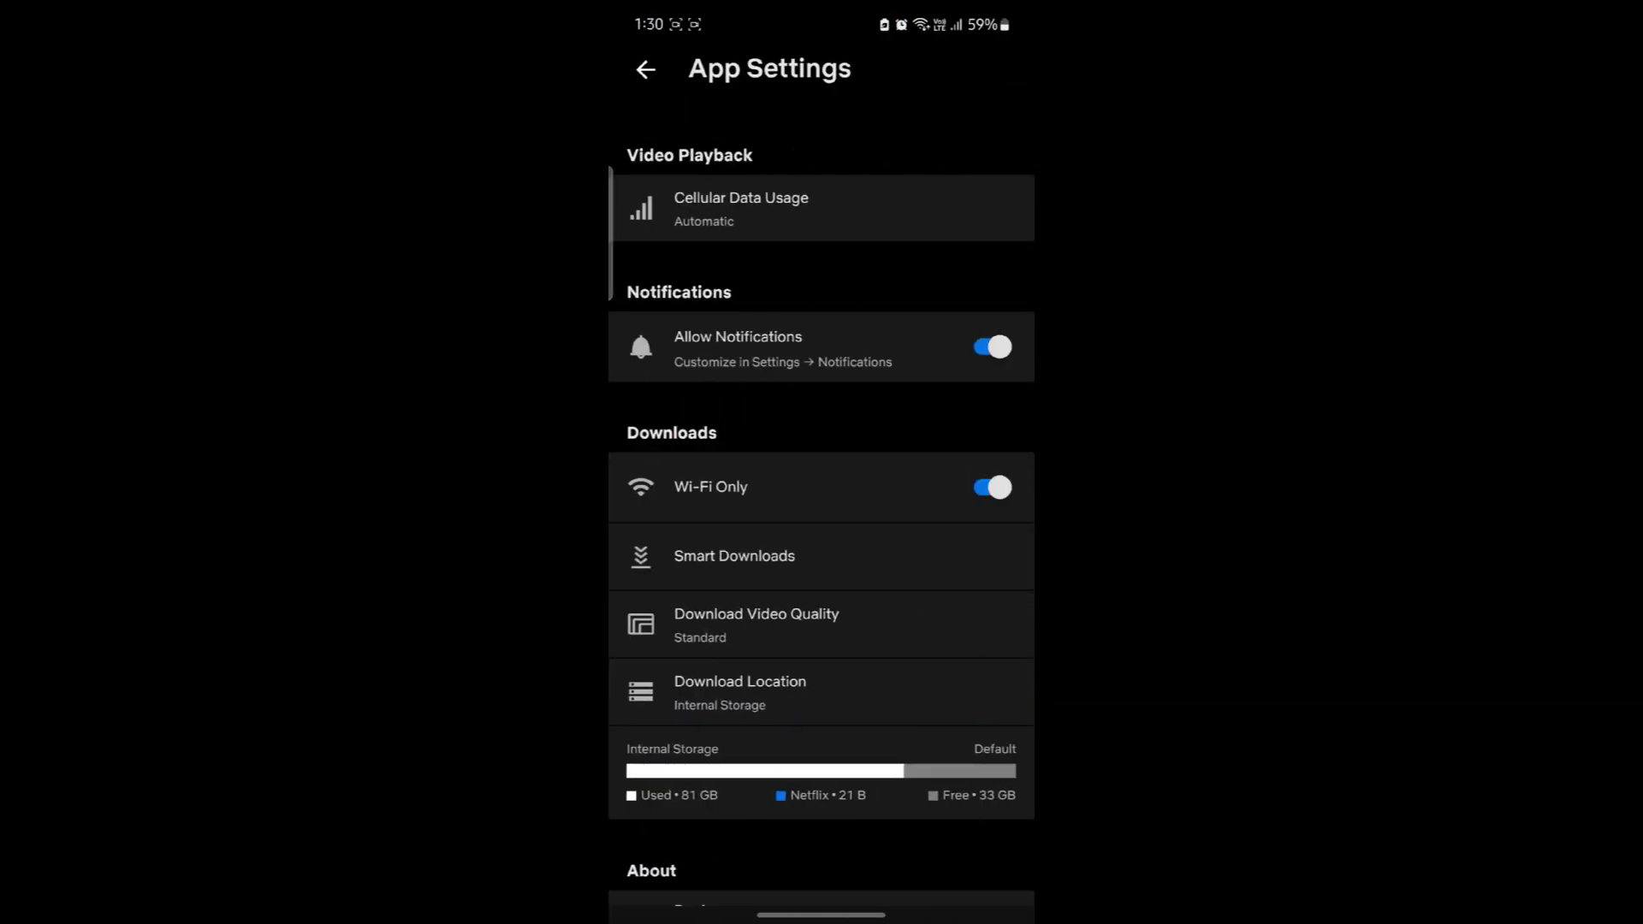
drag(872, 204, 950, 178)
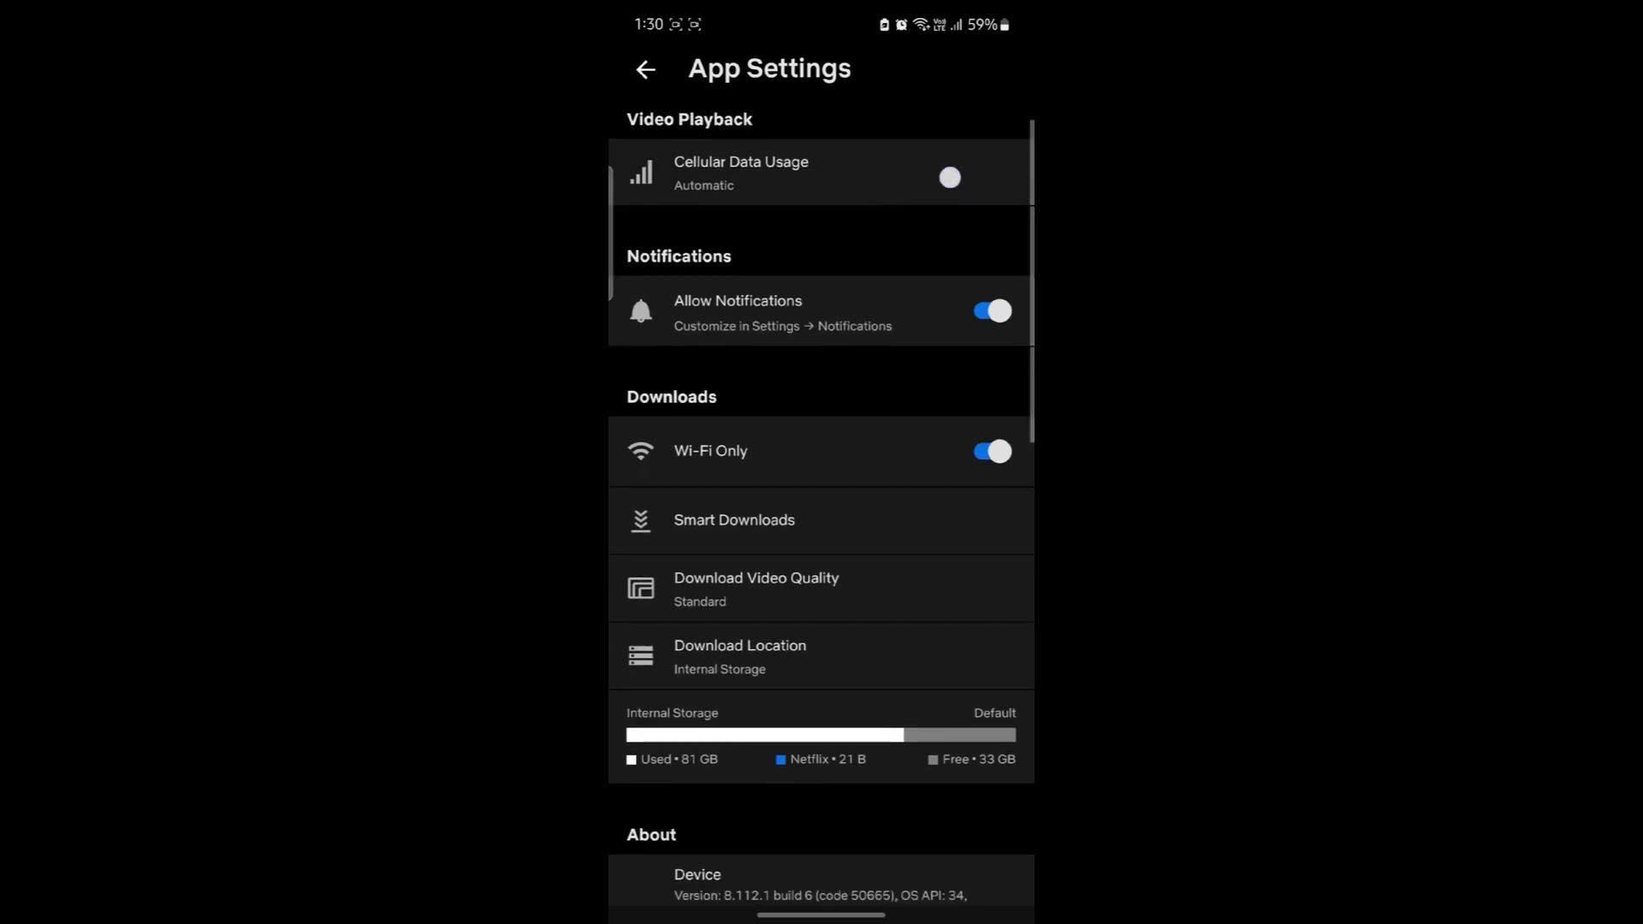
click(861, 209)
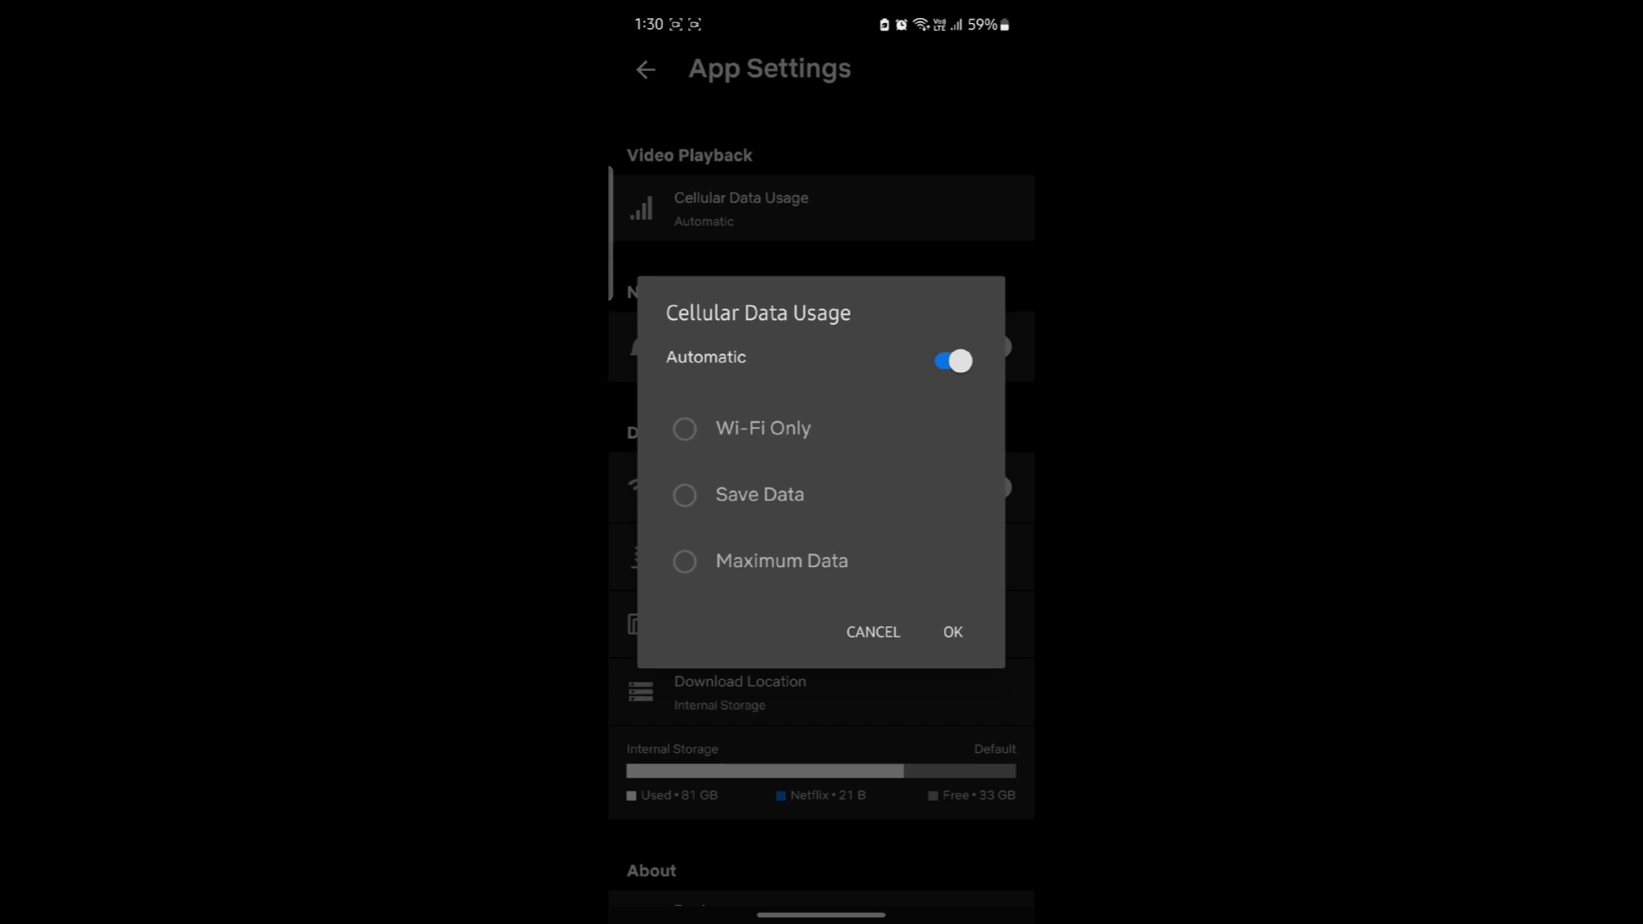
- Switch the Automatic cellular data usage toggle off
click(953, 360)
click(954, 362)
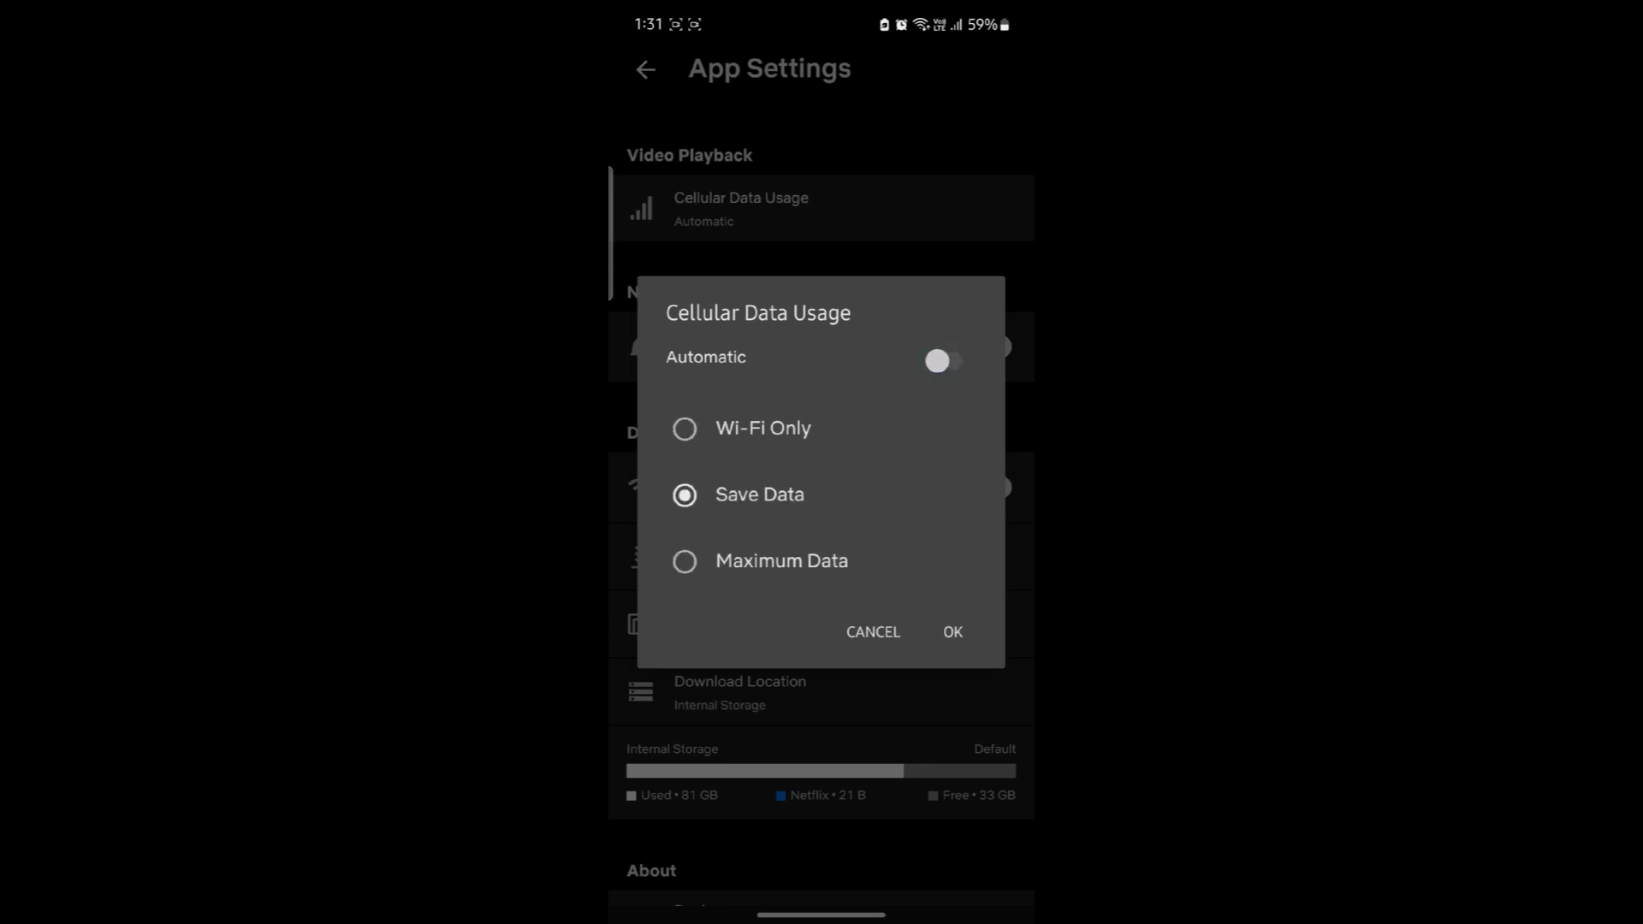
click(944, 361)
- Try the Maximum Data and other data options repeatedly, finally selecting Wi-Fi Only
click(685, 428)
click(685, 494)
click(684, 562)
click(784, 496)
click(684, 561)
click(723, 495)
click(792, 561)
click(685, 494)
click(785, 561)
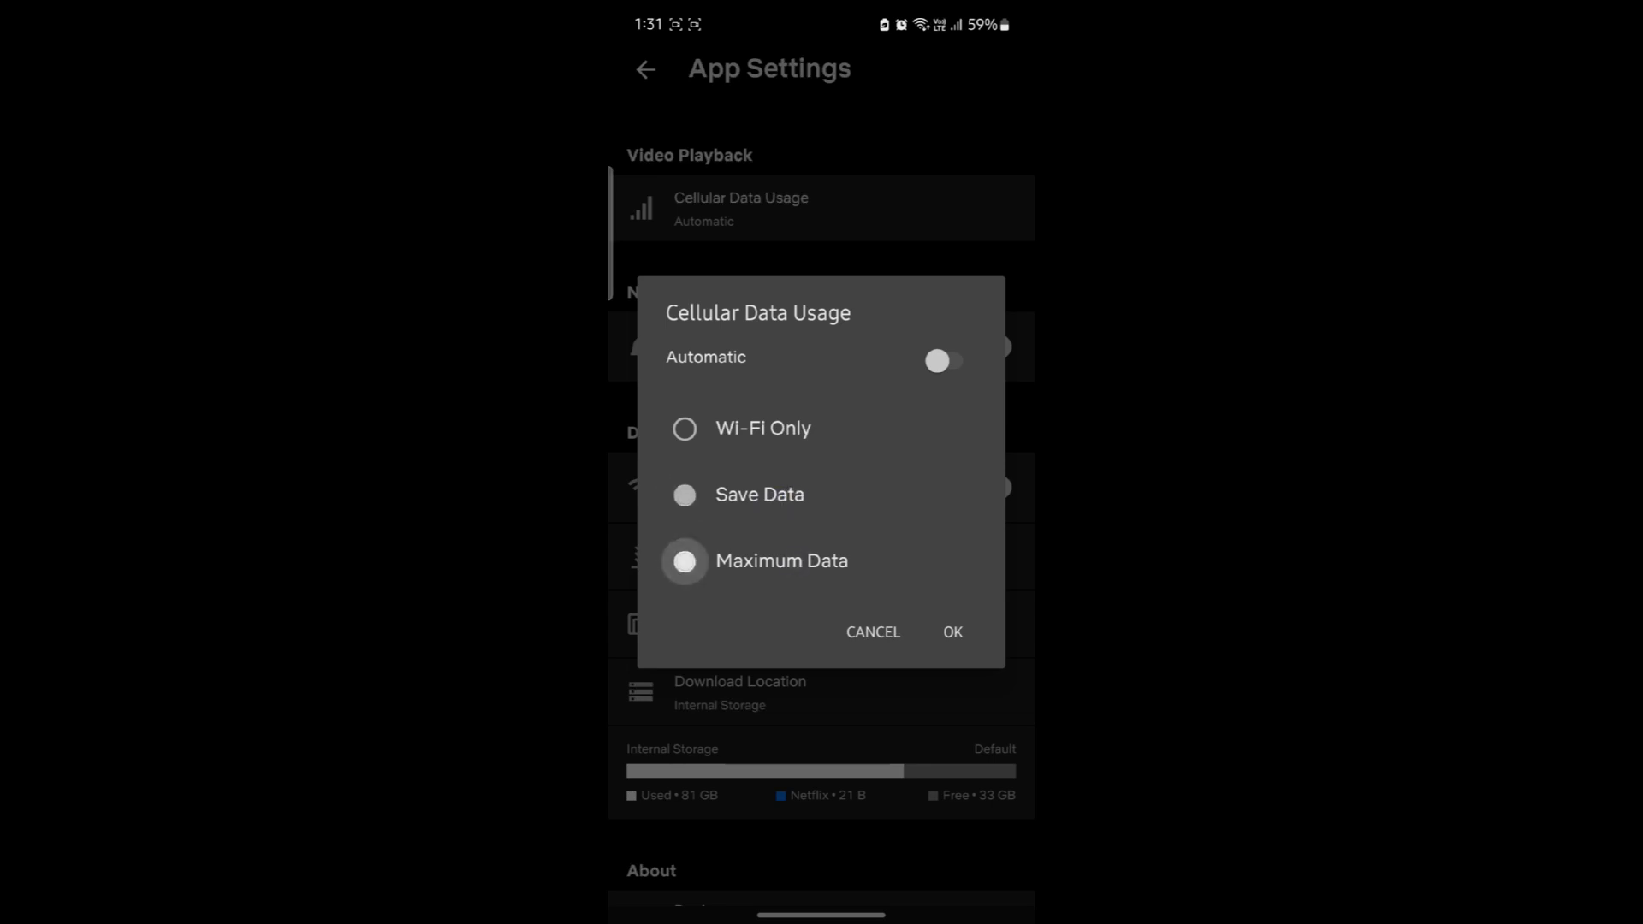
click(684, 495)
click(685, 560)
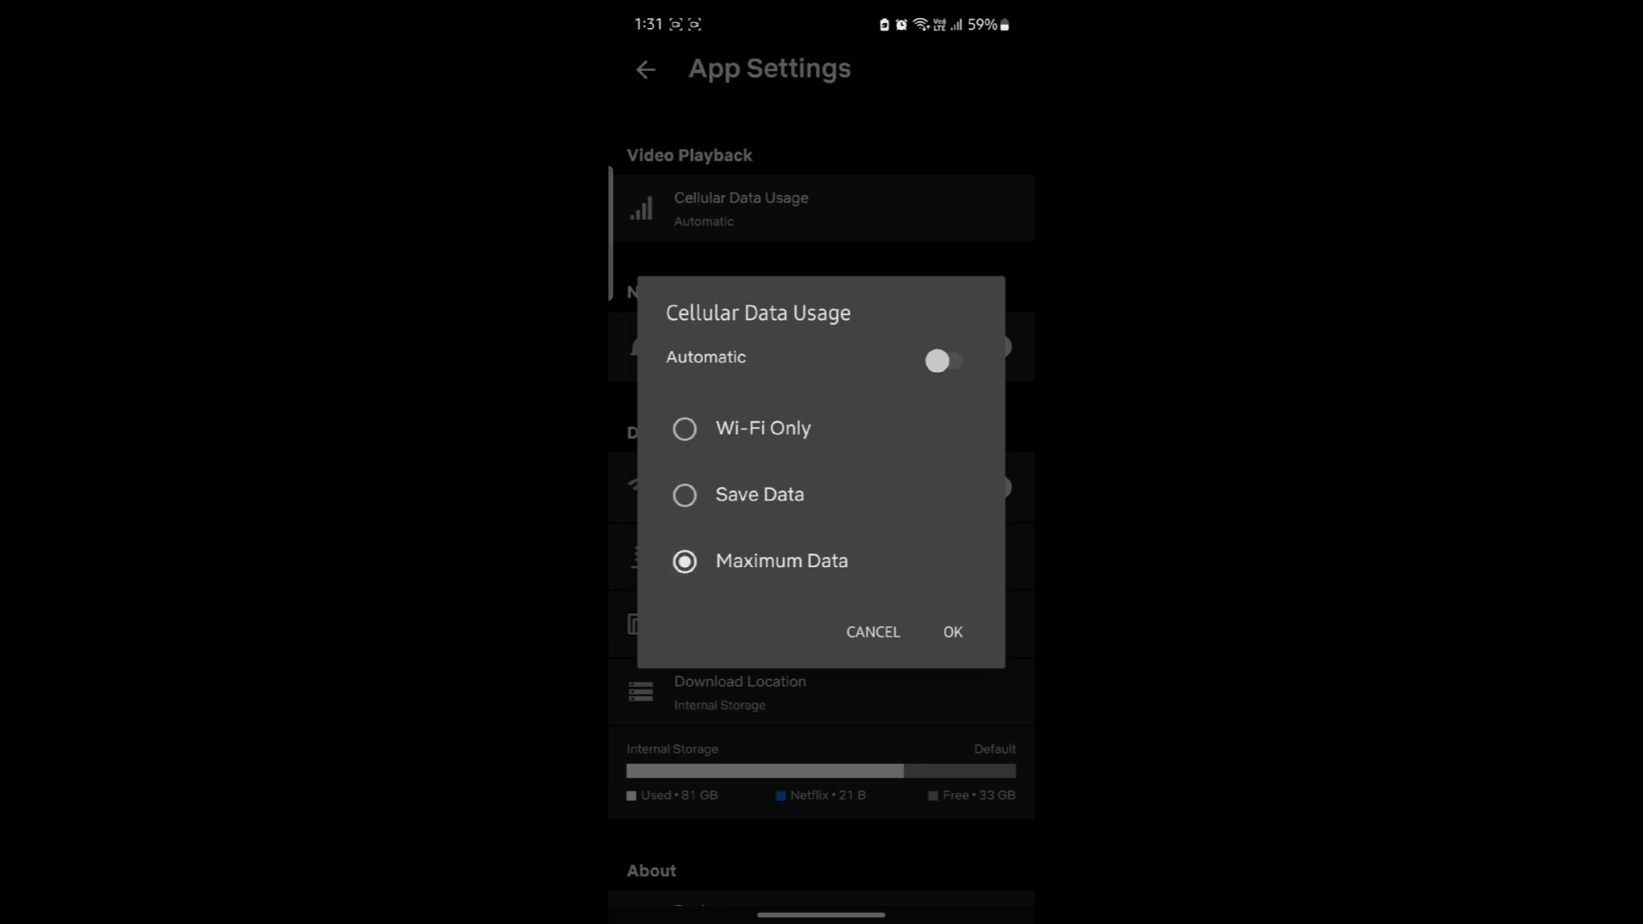
click(774, 491)
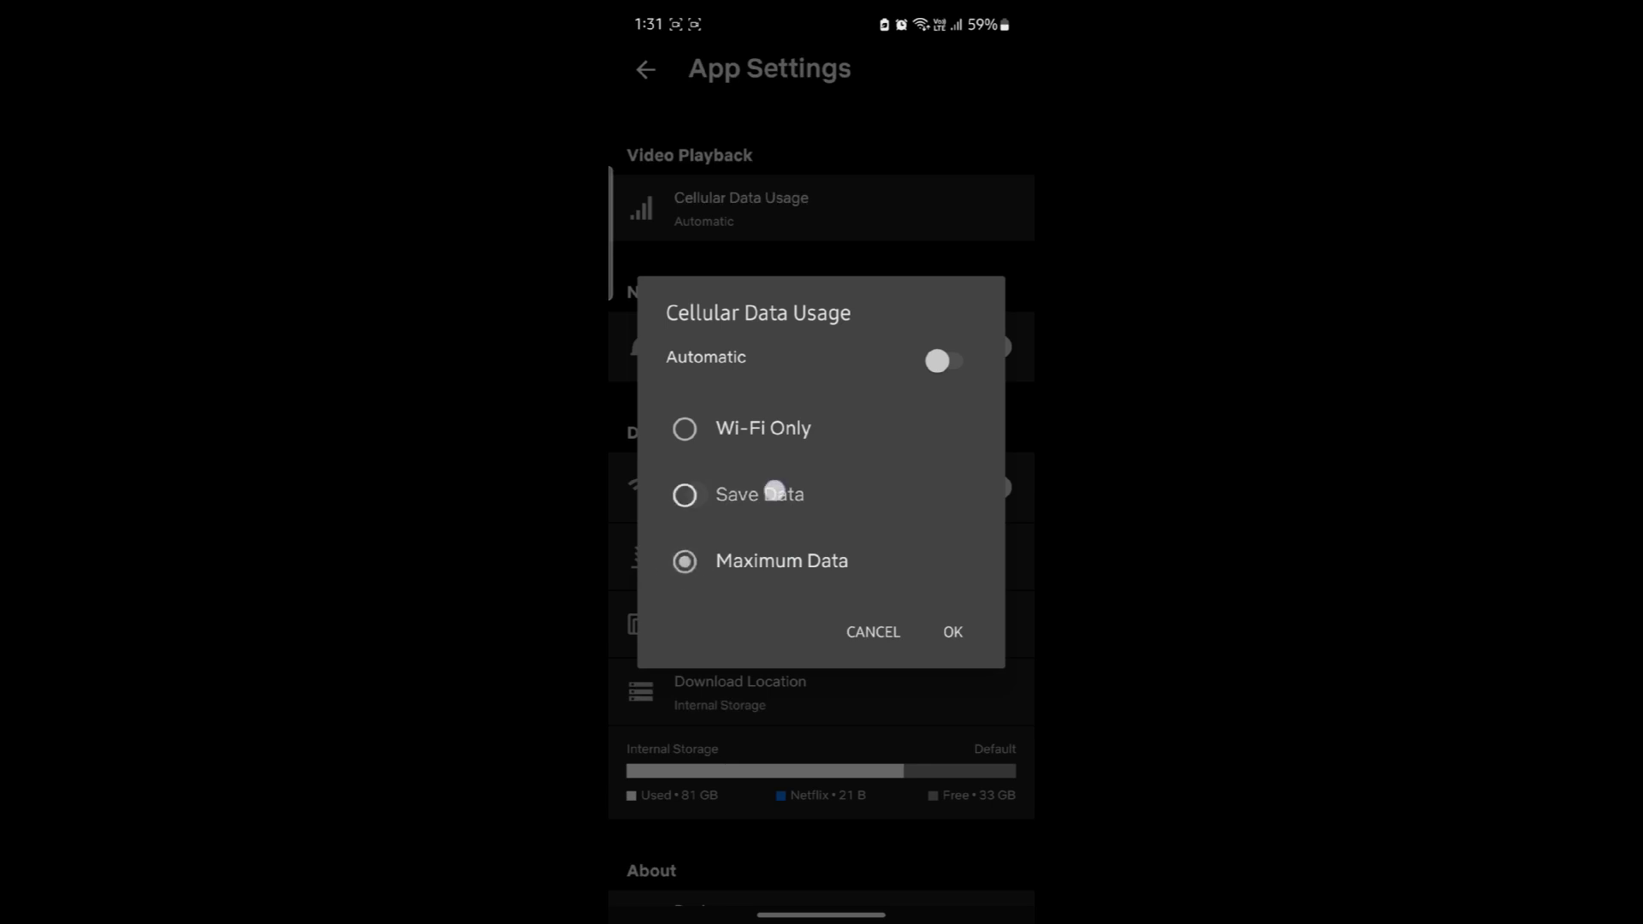
click(788, 565)
click(684, 495)
click(796, 569)
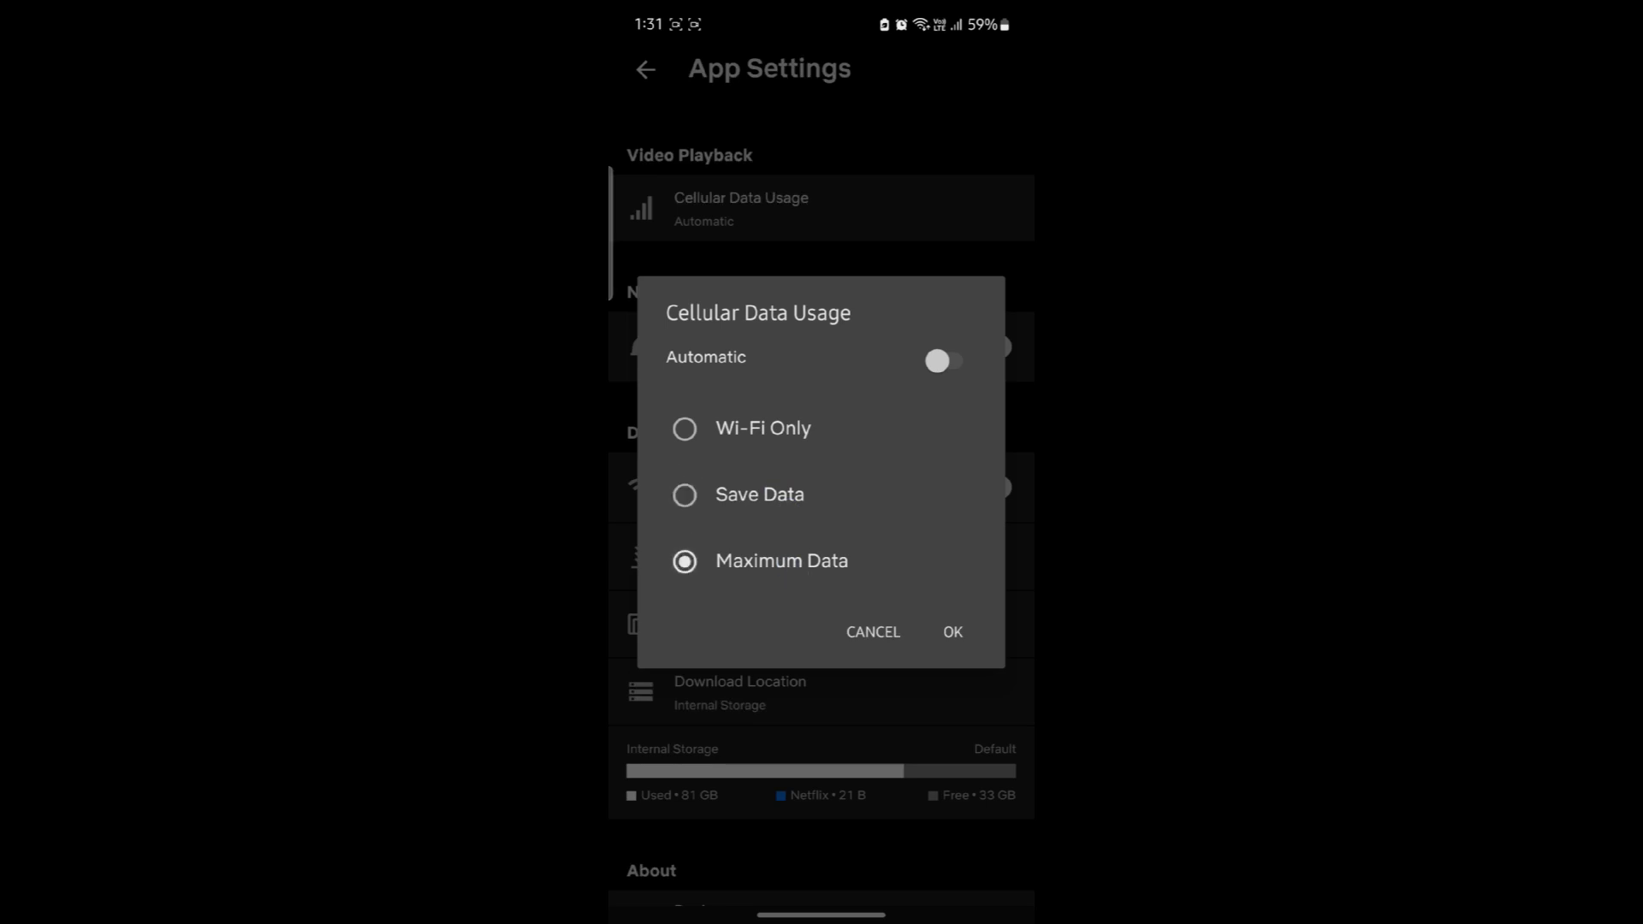
click(684, 427)
- Confirm the Wi-Fi Only data setting with OK and return to the phone's home screen
click(952, 631)
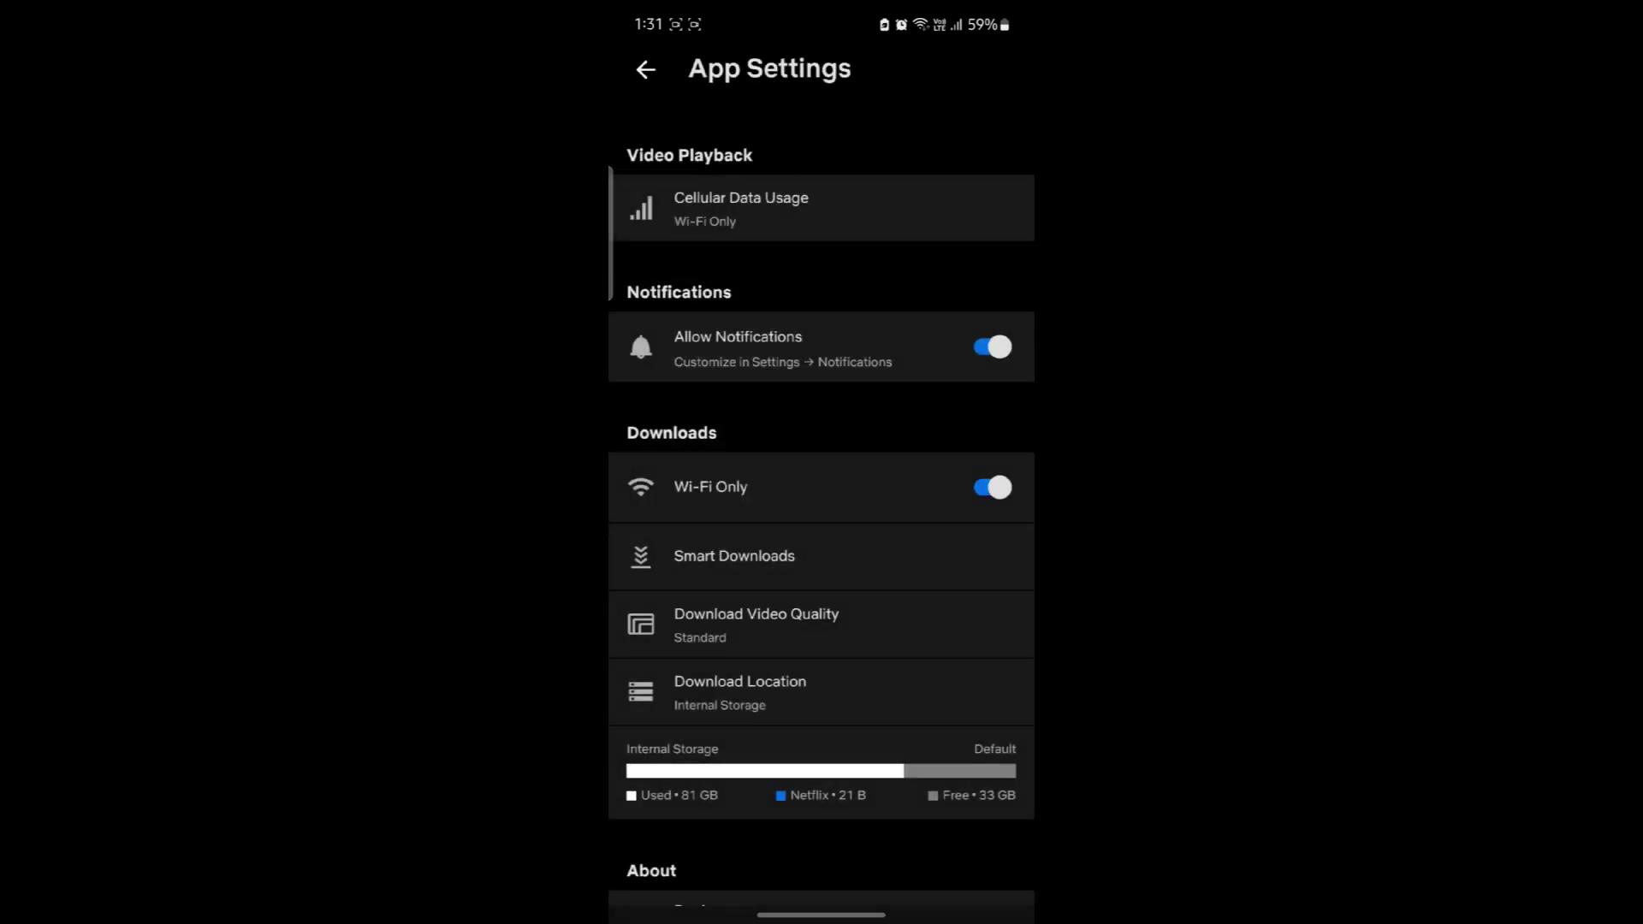
drag(855, 242, 913, 329)
drag(821, 915, 821, 578)
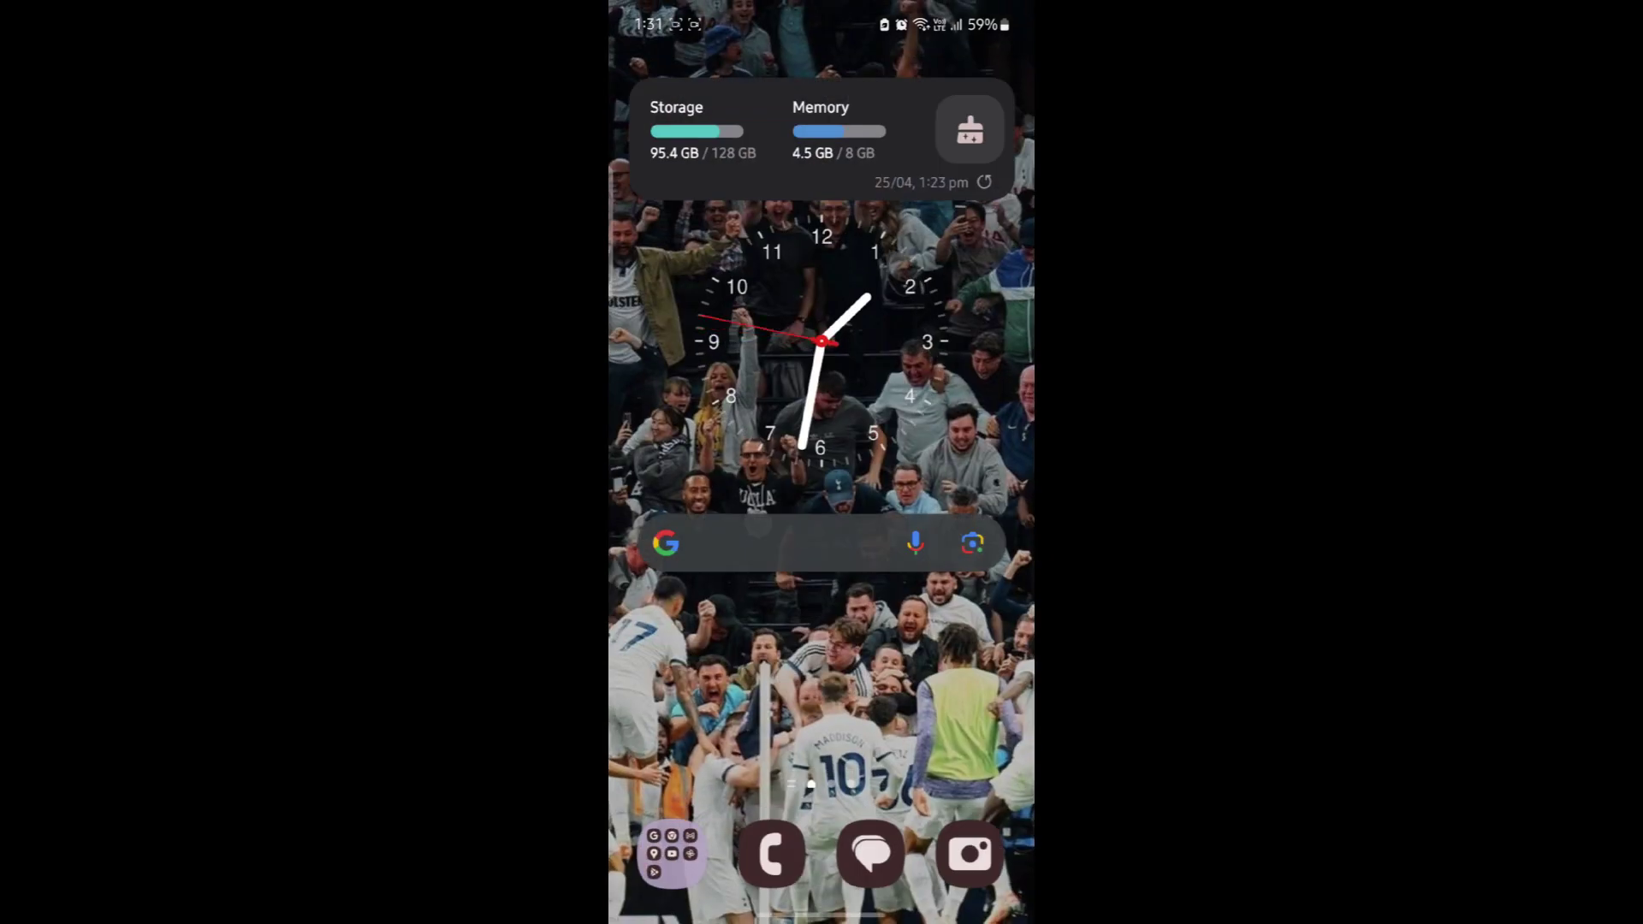